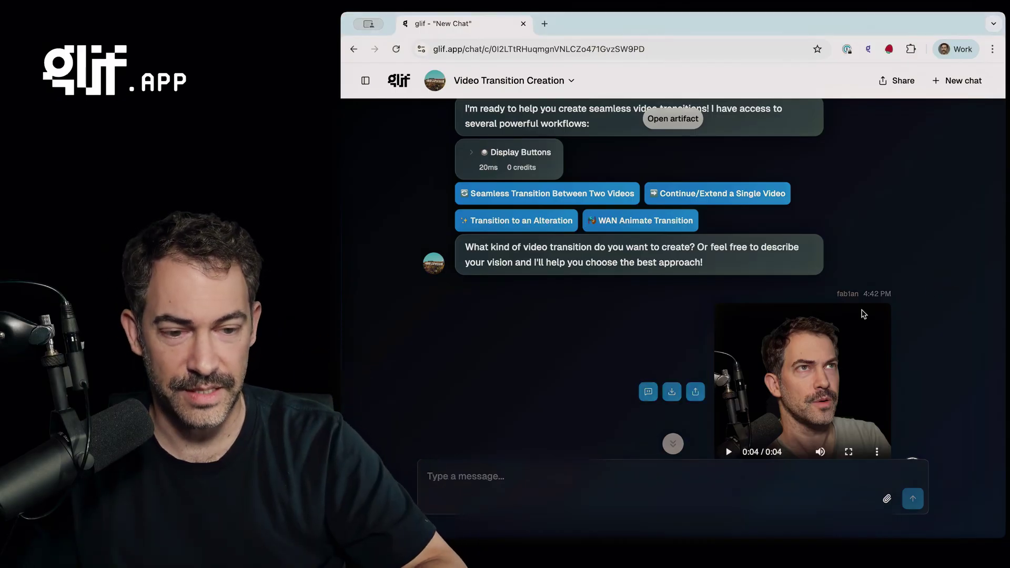
pyautogui.scroll(-4, 719, 226)
pyautogui.scroll(1, 639, 263)
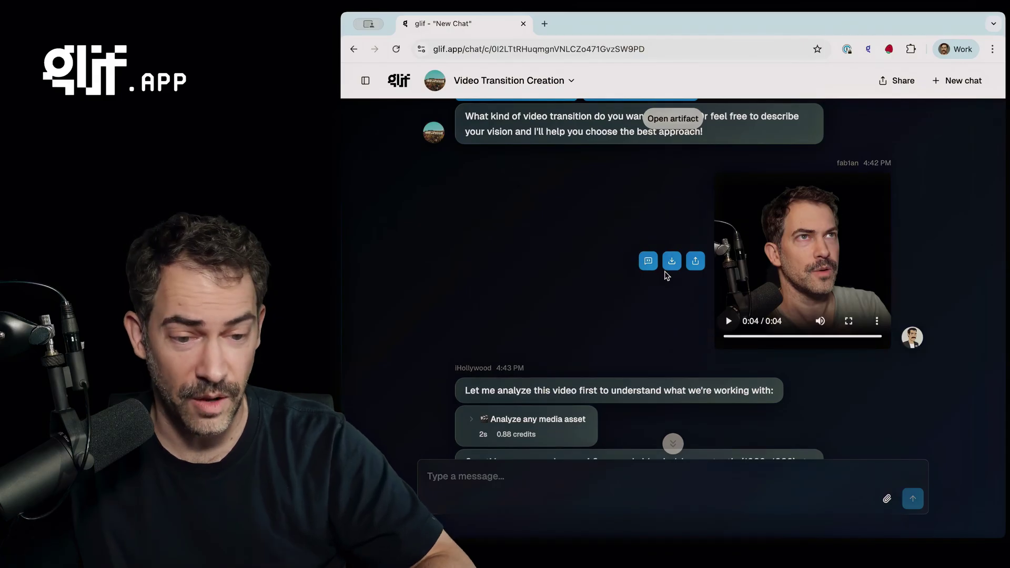
pyautogui.click(728, 322)
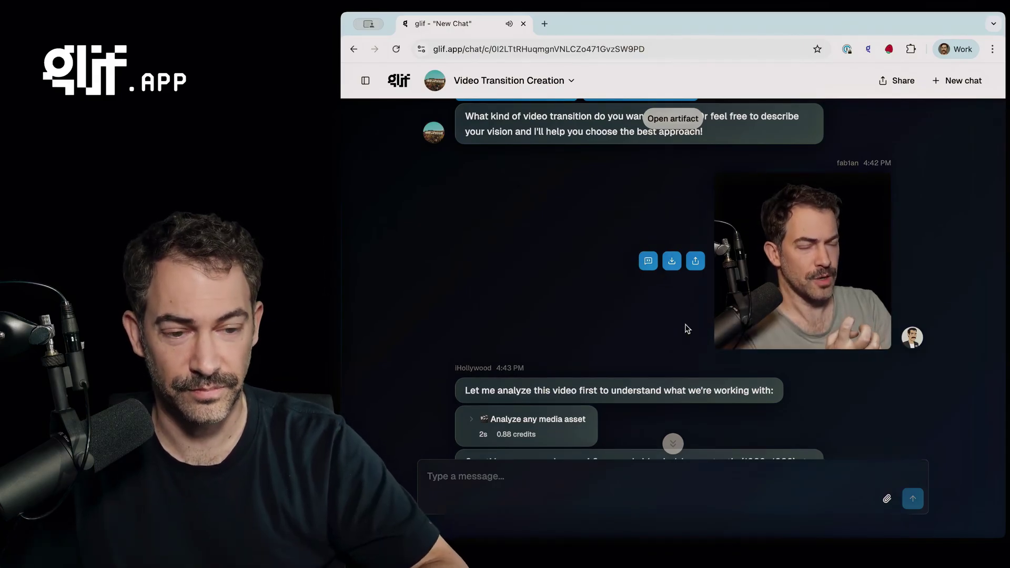
pyautogui.moveTo(727, 336)
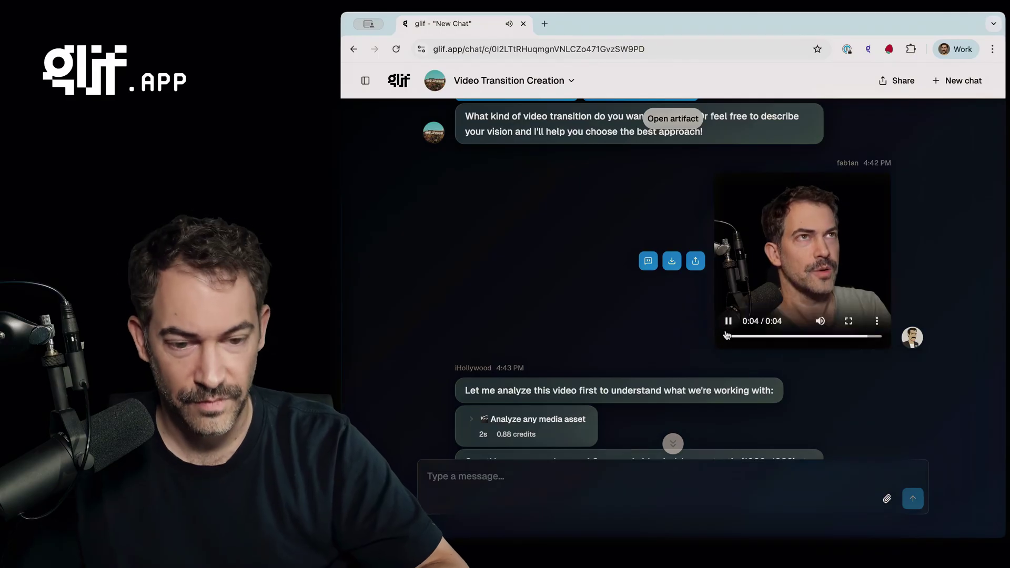
pyautogui.scroll(-15, 608, 315)
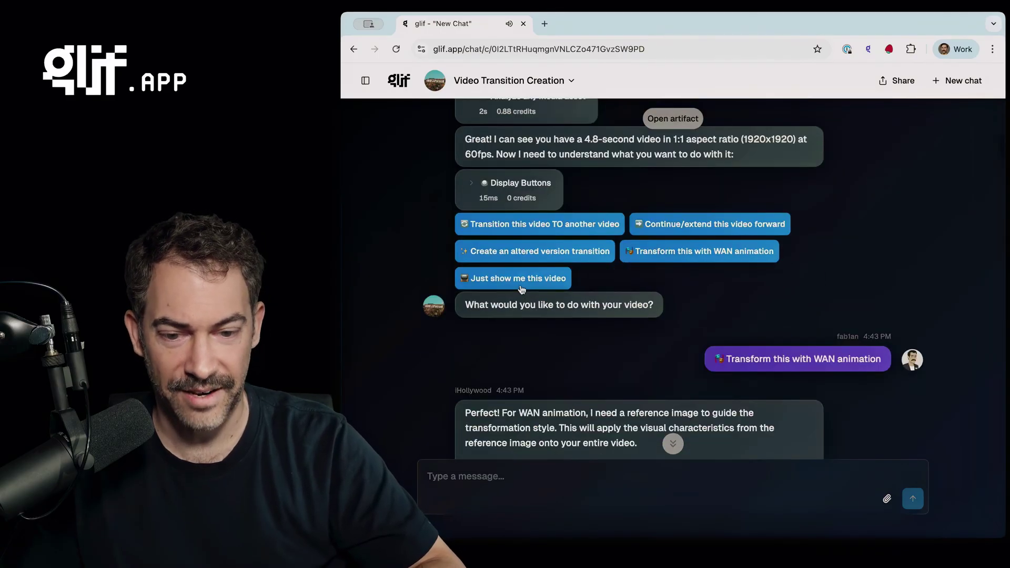
pyautogui.scroll(1, 419, 321)
pyautogui.scroll(-3, 420, 321)
pyautogui.scroll(-1, 419, 321)
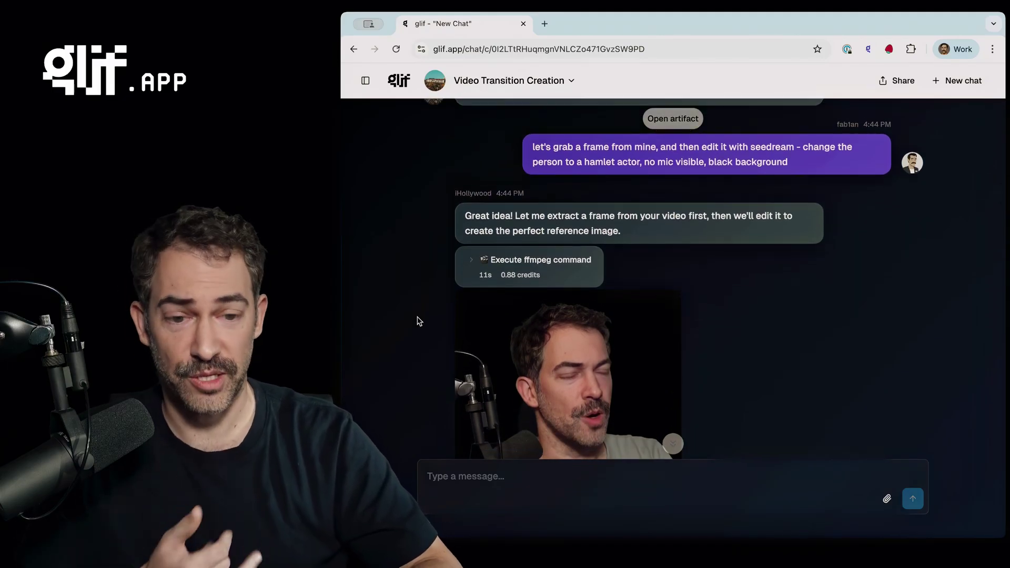
pyautogui.scroll(-1, 419, 321)
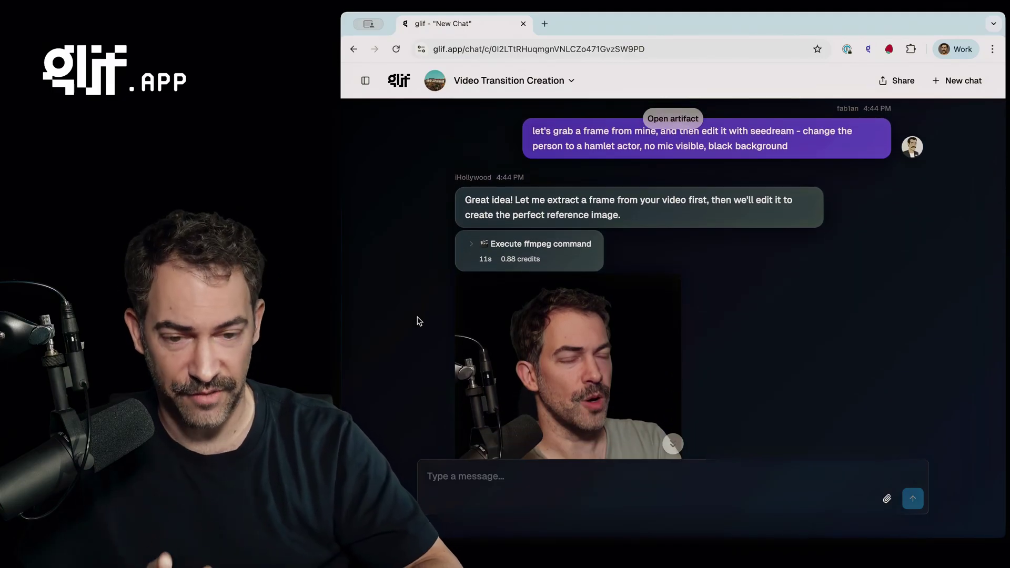
pyautogui.scroll(1, 420, 321)
pyautogui.scroll(-2, 453, 252)
pyautogui.scroll(-5, 454, 251)
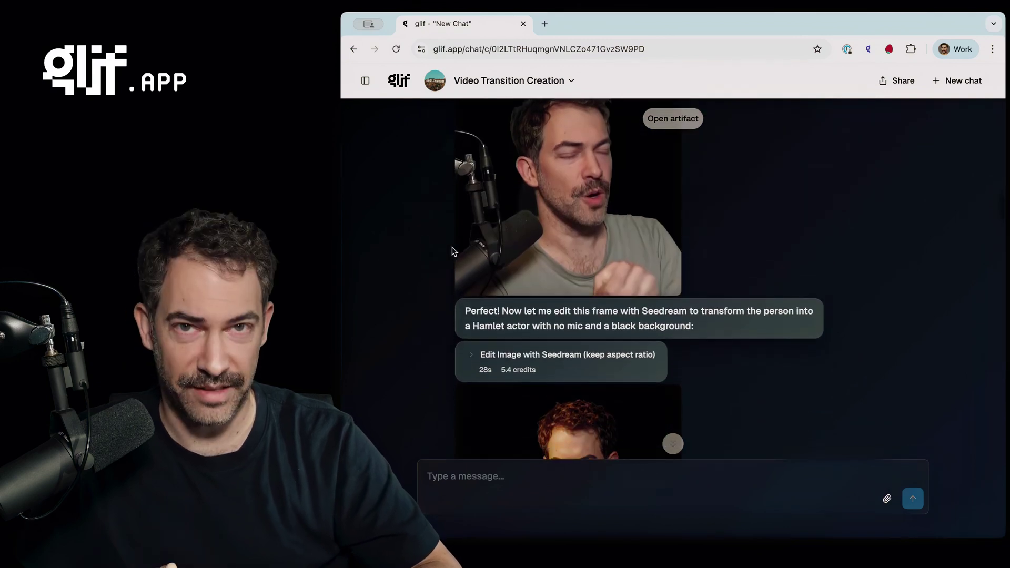
pyautogui.scroll(-1, 453, 252)
pyautogui.scroll(4, 431, 271)
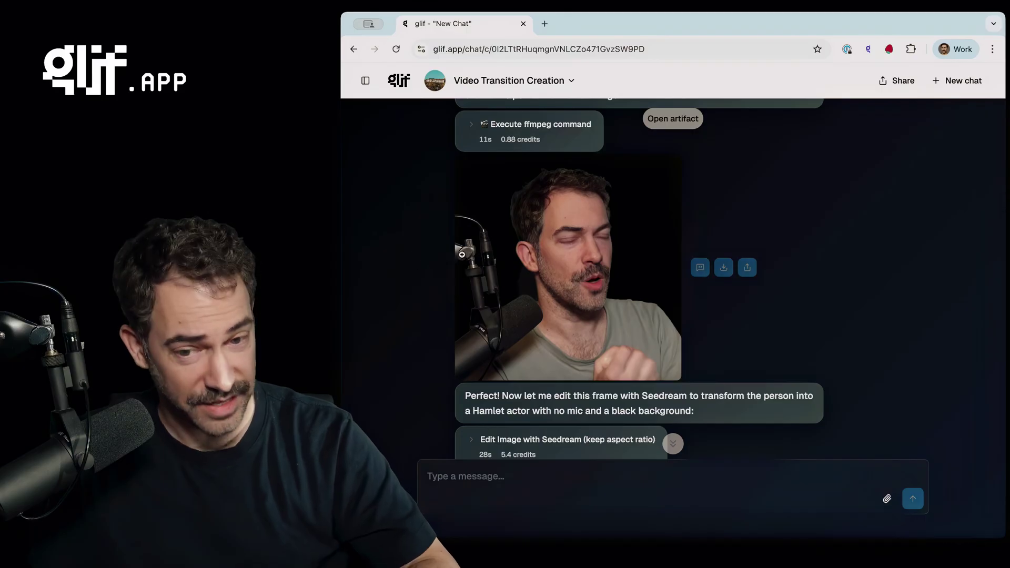
pyautogui.scroll(-6, 435, 269)
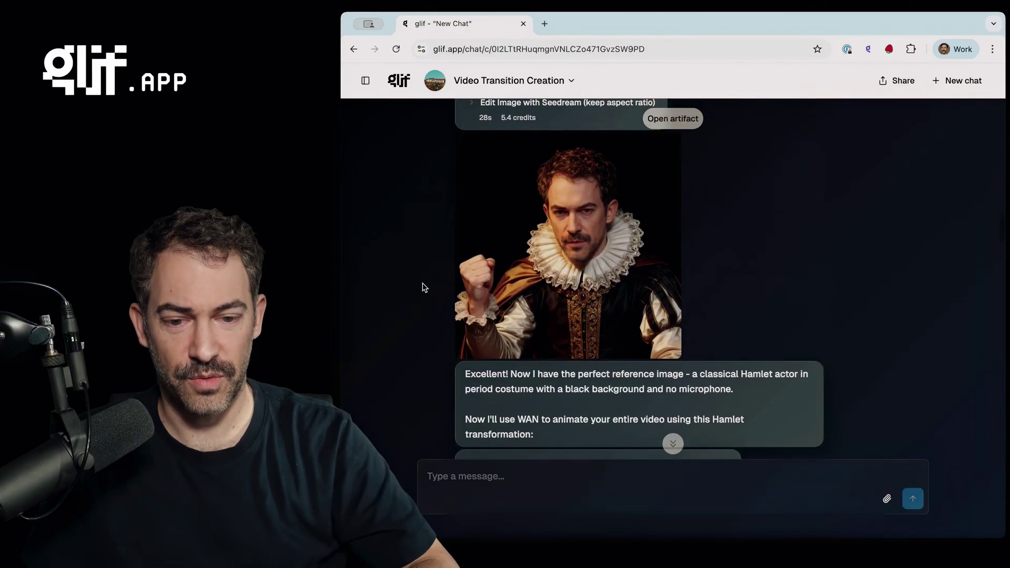
pyautogui.click(549, 253)
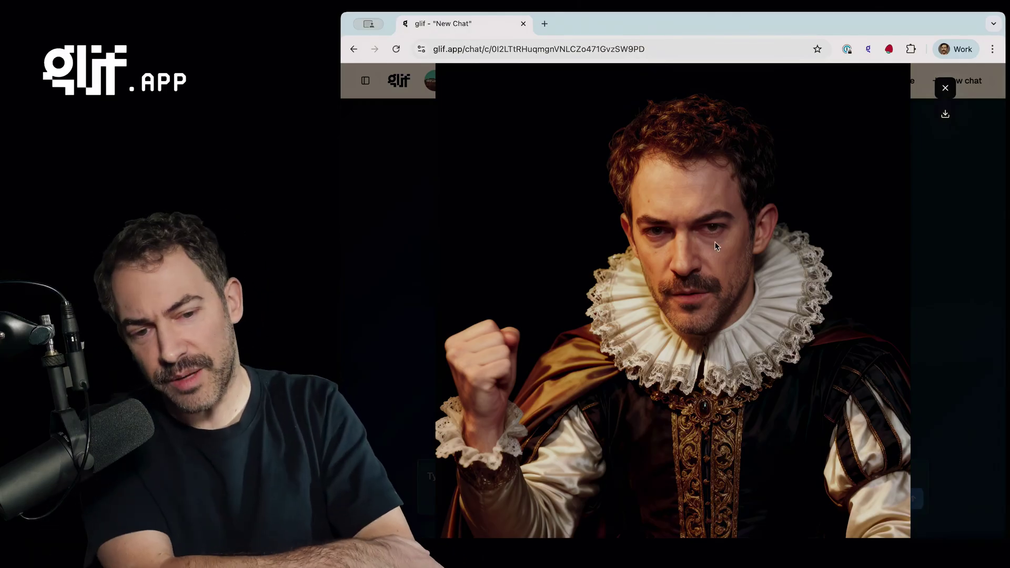
pyautogui.click(945, 89)
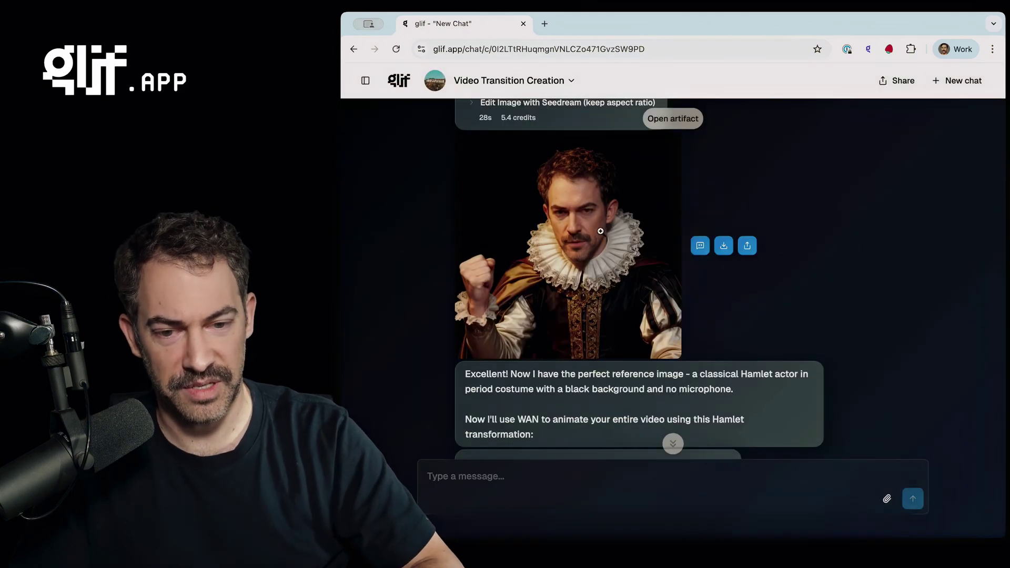
pyautogui.scroll(-1, 601, 231)
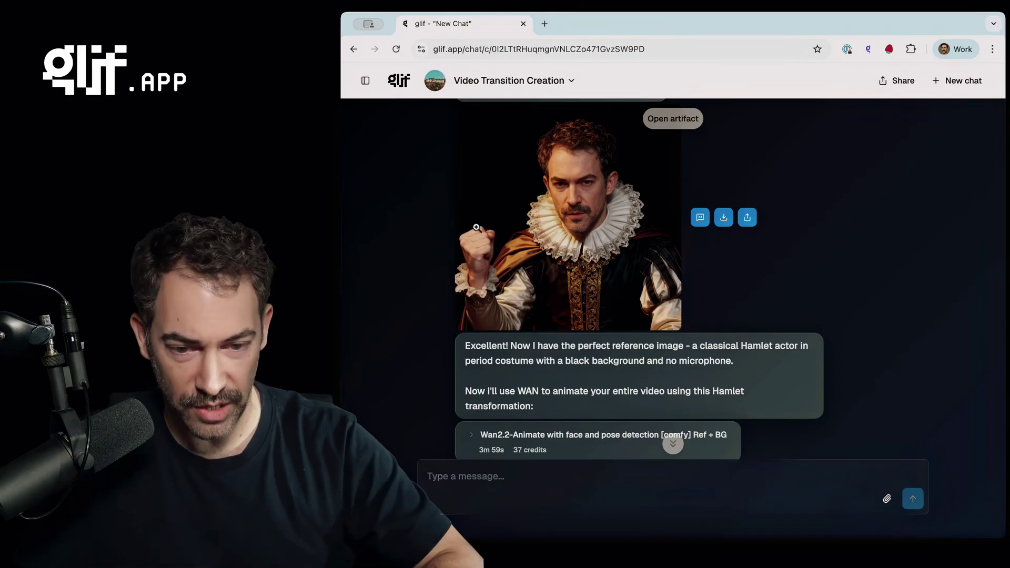
# Play the WAN Animate Hamlet-actor video twice and view the completion message below it
pyautogui.scroll(-5, 436, 252)
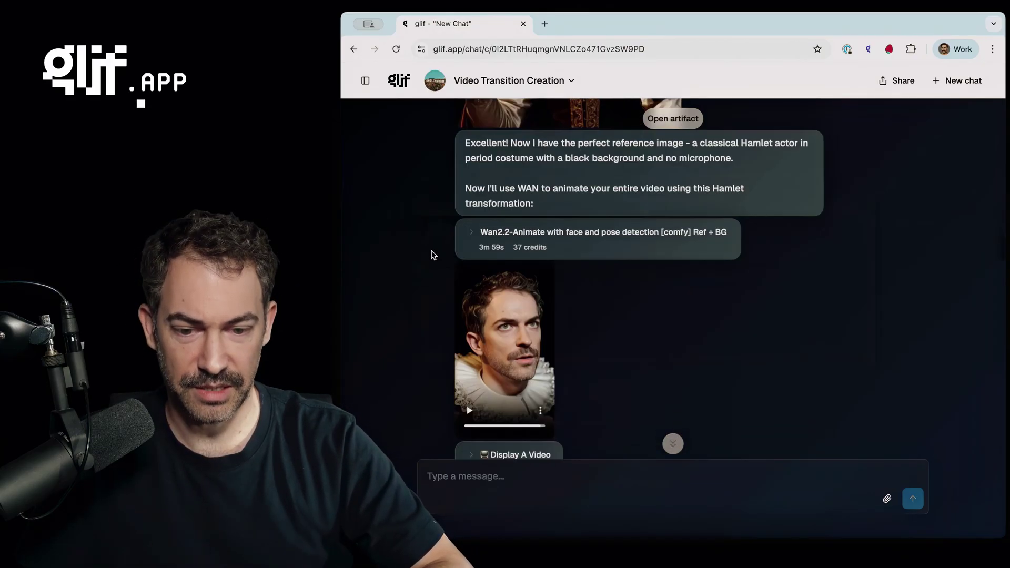
pyautogui.scroll(2, 434, 254)
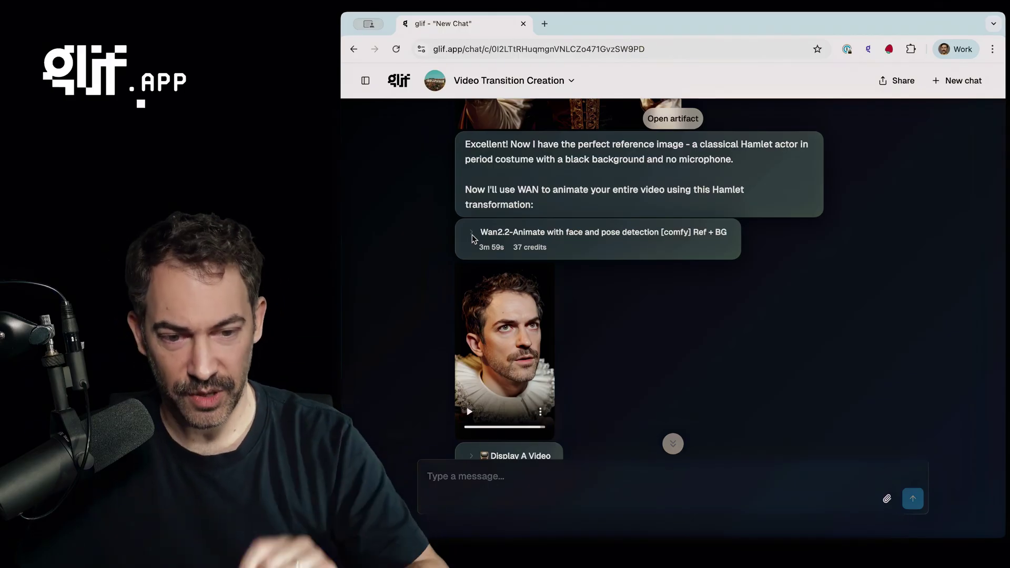
pyautogui.scroll(15, 482, 320)
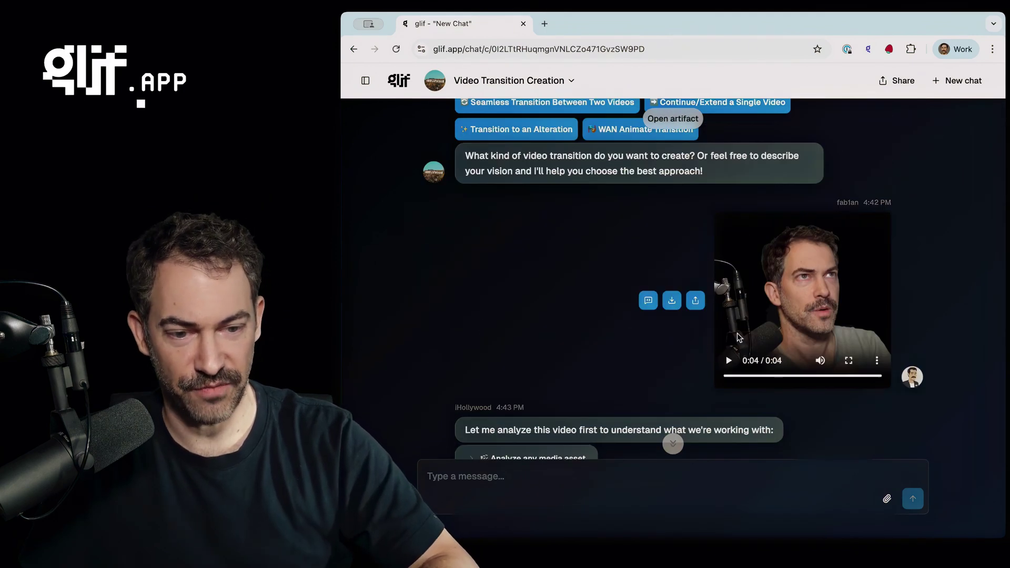
pyautogui.scroll(-15, 690, 350)
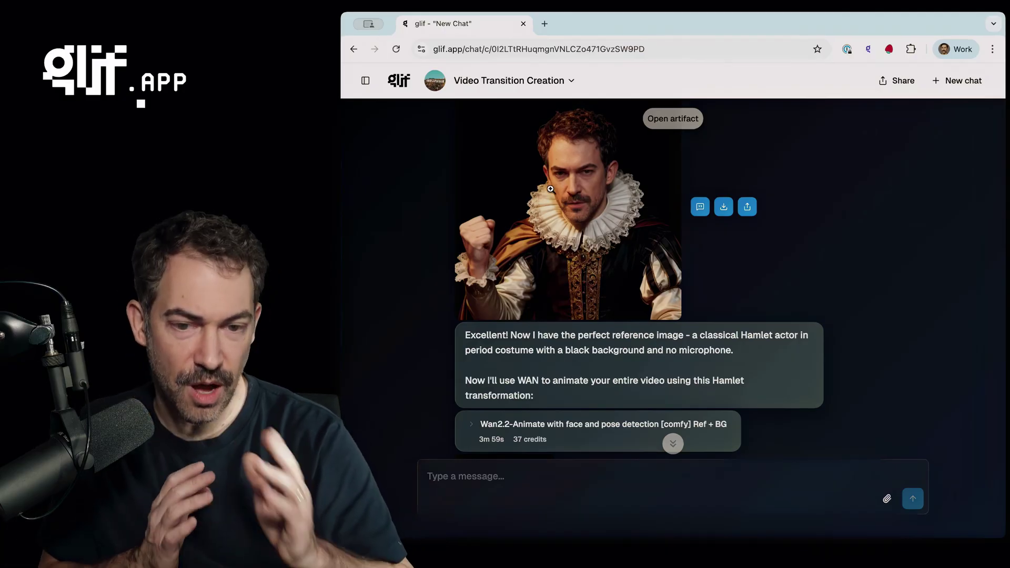
pyautogui.scroll(-5, 551, 188)
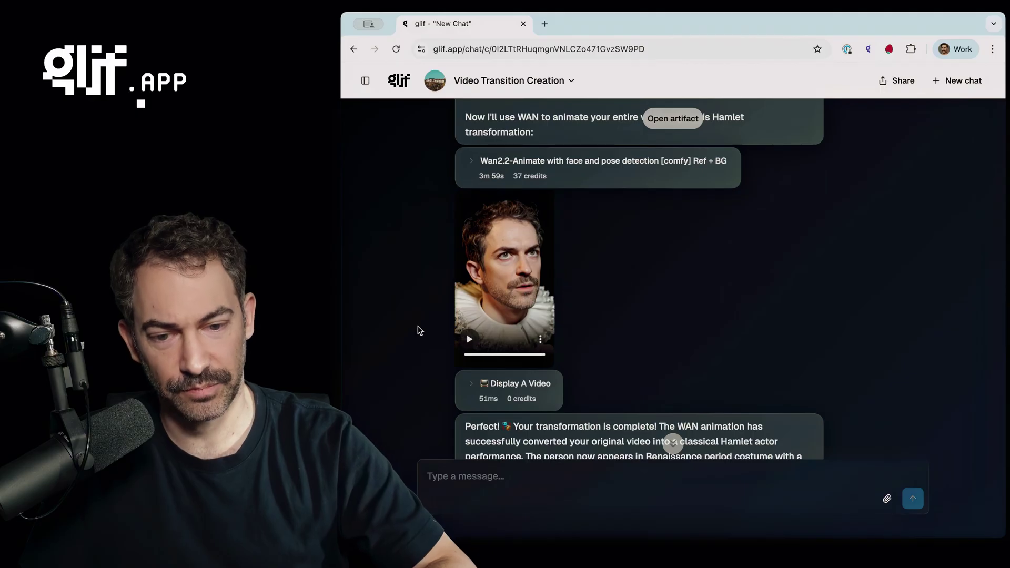
pyautogui.click(471, 337)
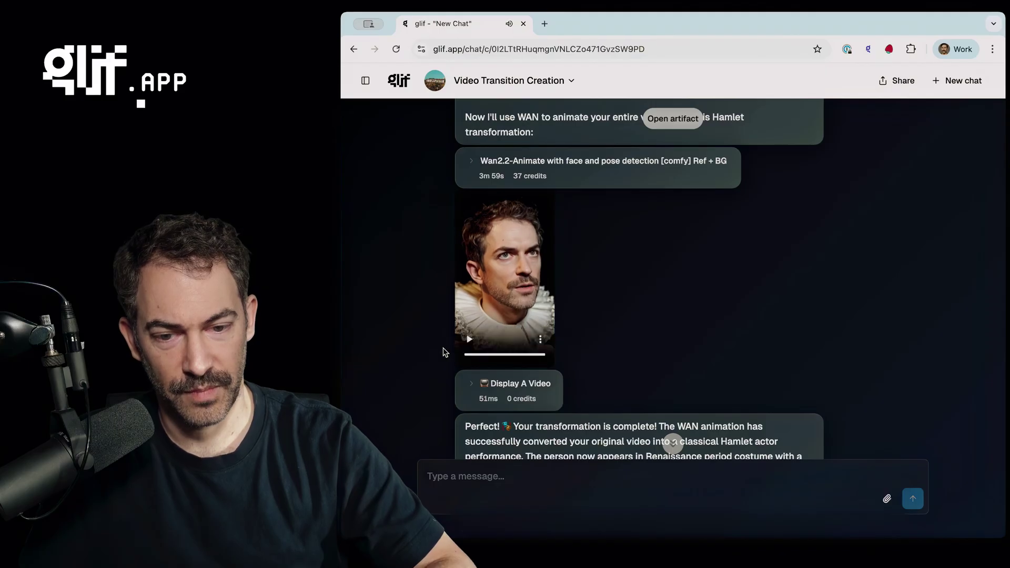
pyautogui.scroll(5, 498, 321)
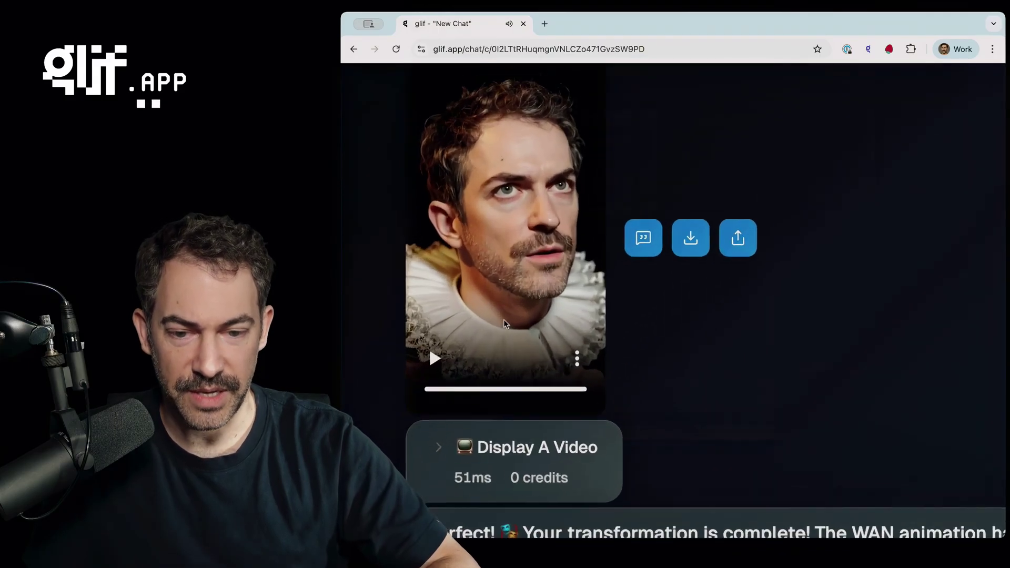
pyautogui.click(426, 363)
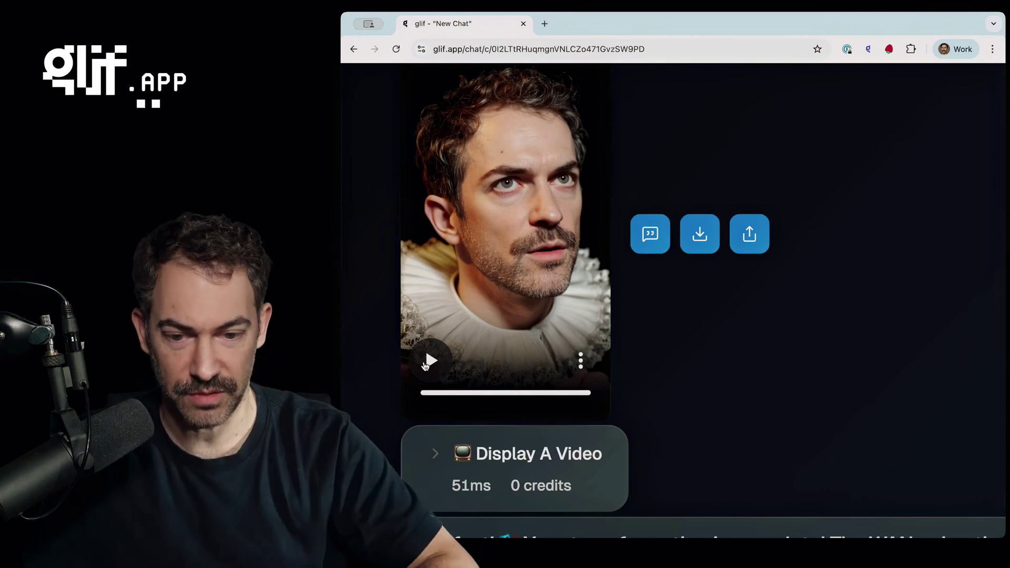
pyautogui.scroll(-5, 426, 365)
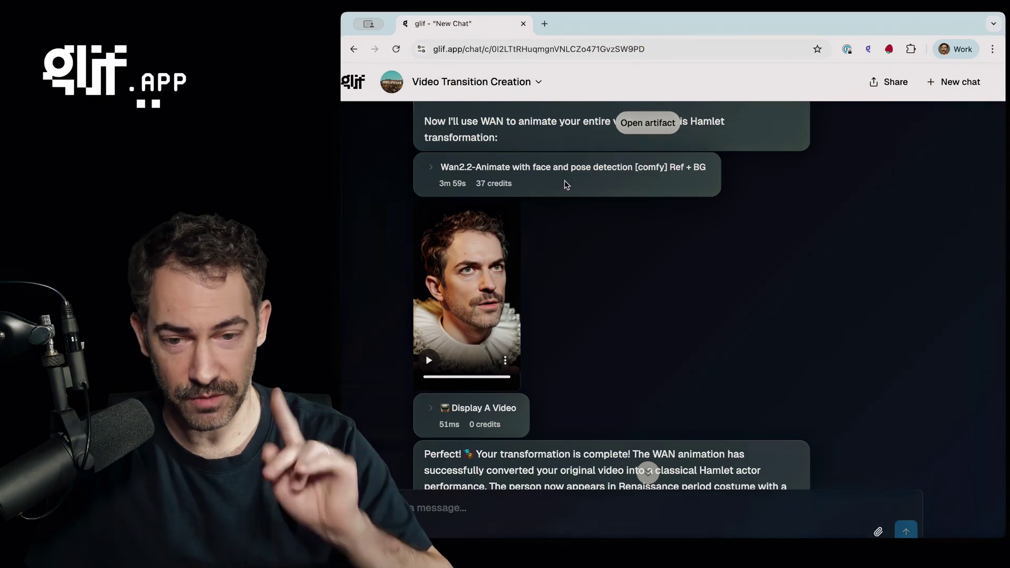
# Scroll through the voice search results to the three generated Hamlet voice samples
pyautogui.scroll(-2, 527, 258)
pyautogui.scroll(-5, 402, 237)
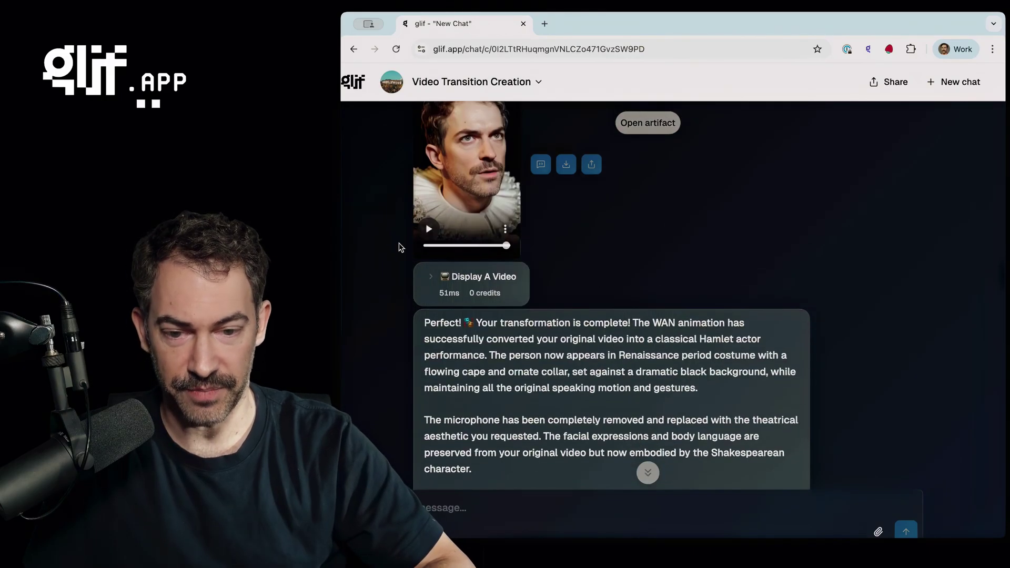
pyautogui.scroll(-7, 402, 248)
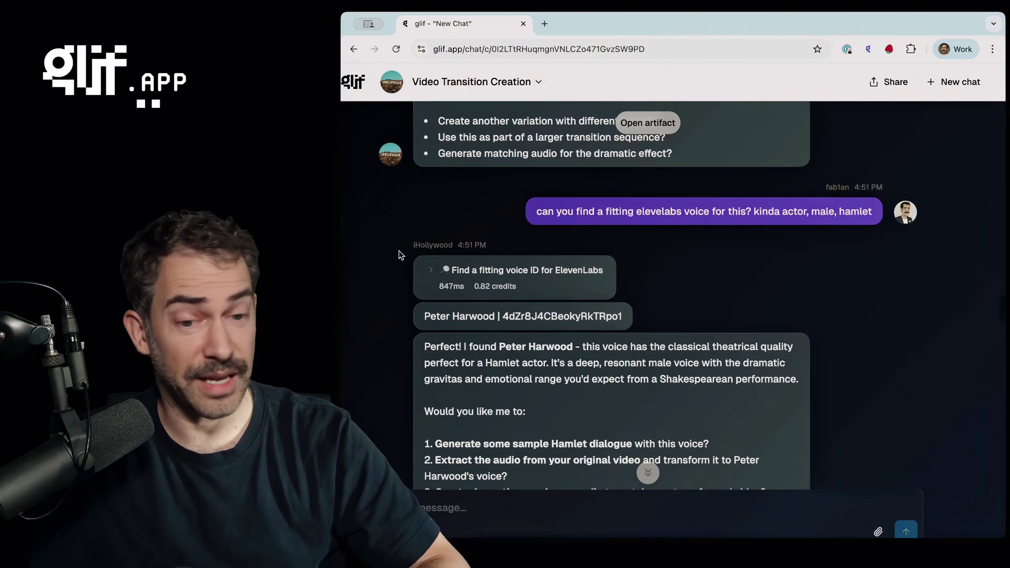
pyautogui.scroll(-1, 402, 255)
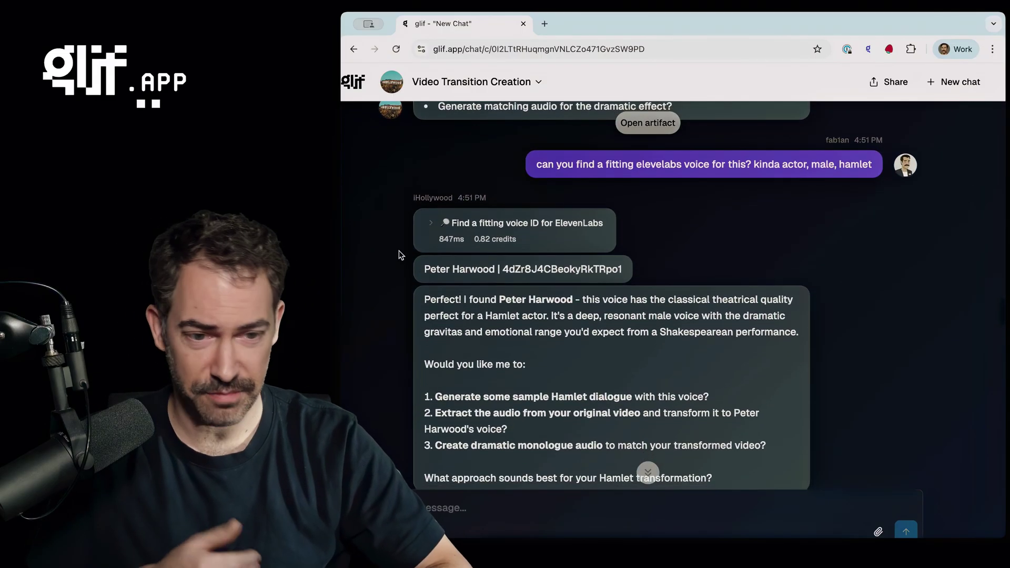
pyautogui.scroll(-1, 399, 255)
pyautogui.scroll(-12, 402, 256)
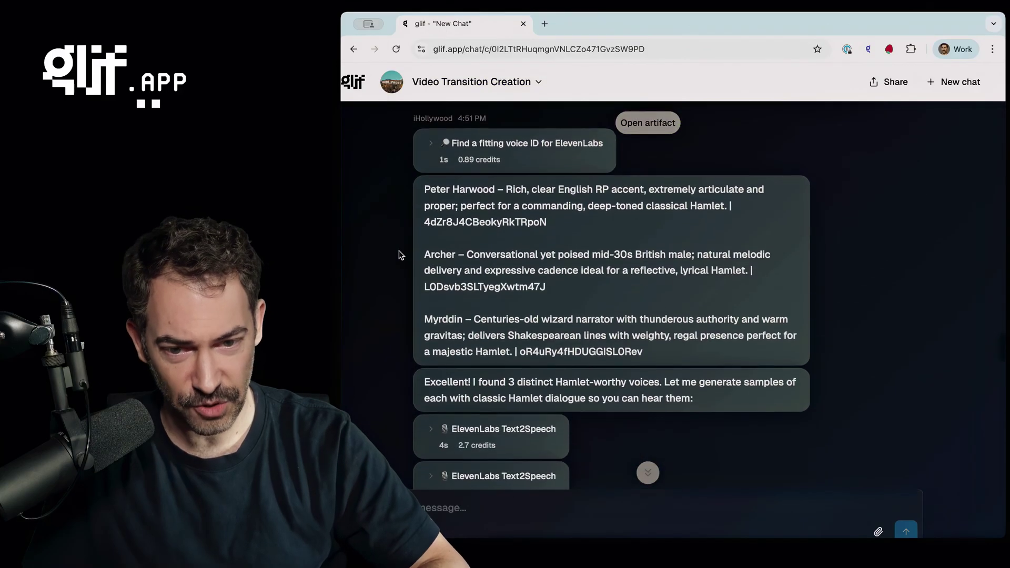
pyautogui.scroll(2, 400, 253)
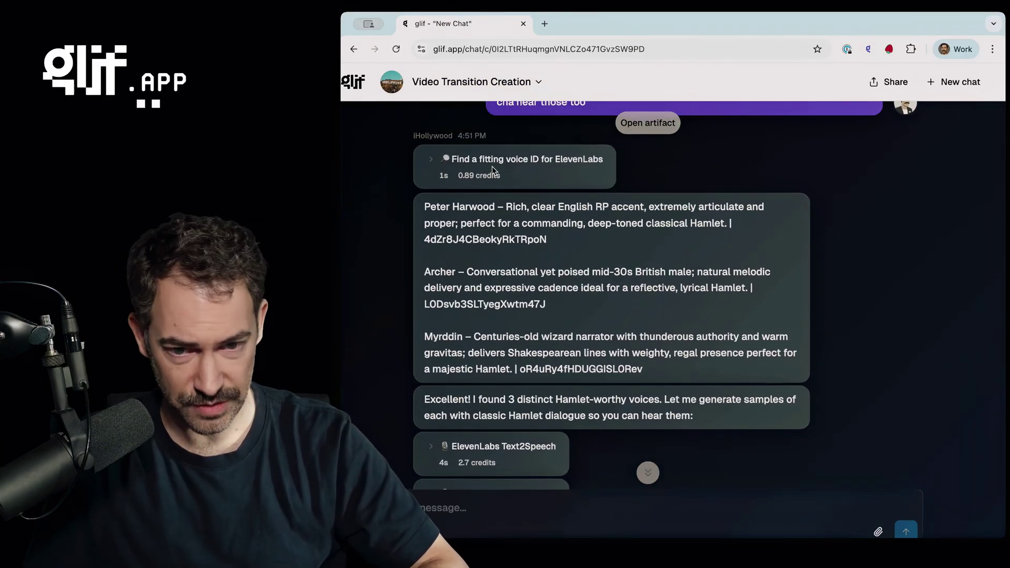
# Stop the first and second Hamlet samples, then continue to the 'do voice2voice with the wizard one' message
pyautogui.scroll(-8, 395, 244)
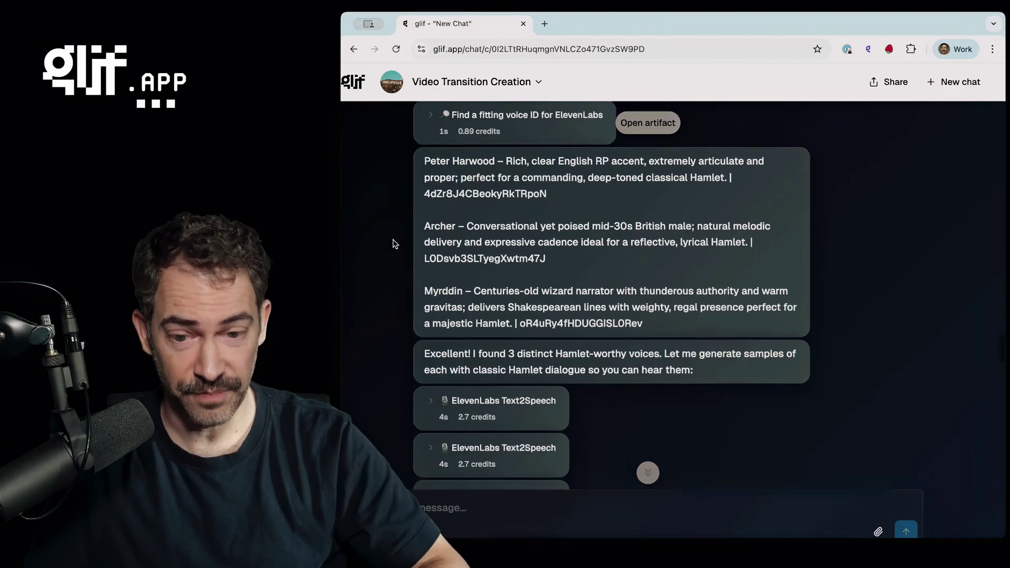
pyautogui.scroll(-1, 395, 244)
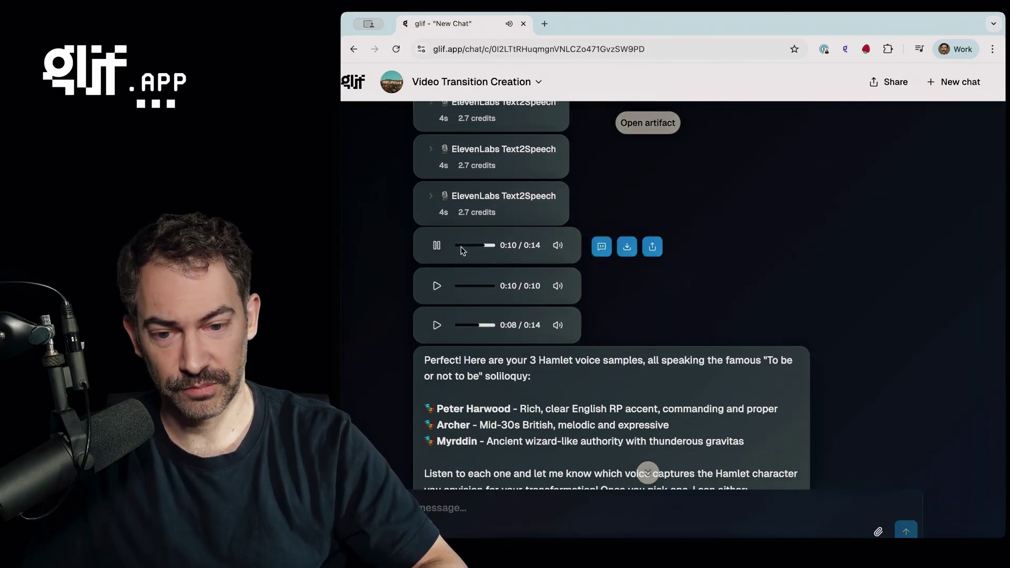
pyautogui.click(436, 247)
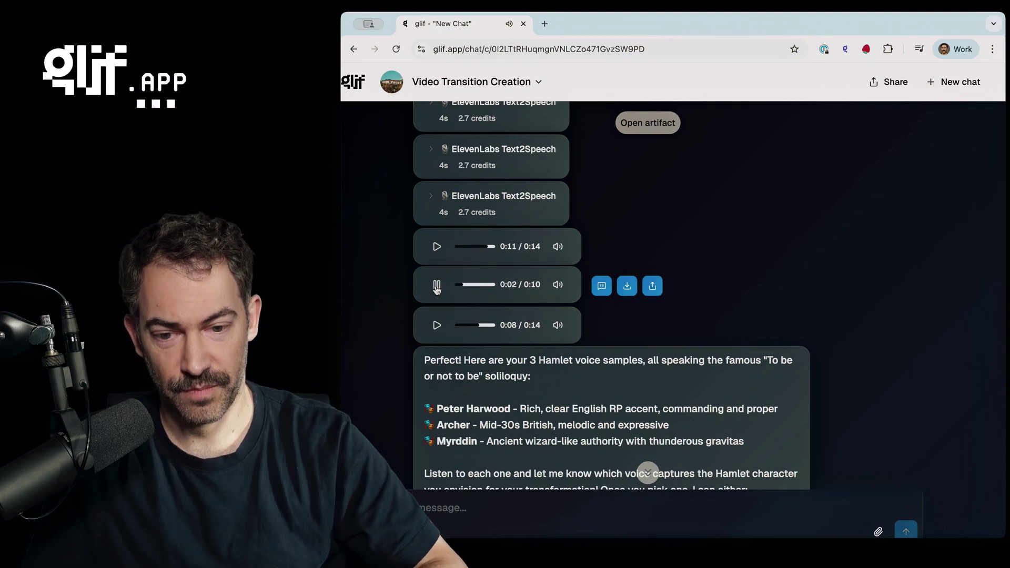
pyautogui.click(436, 287)
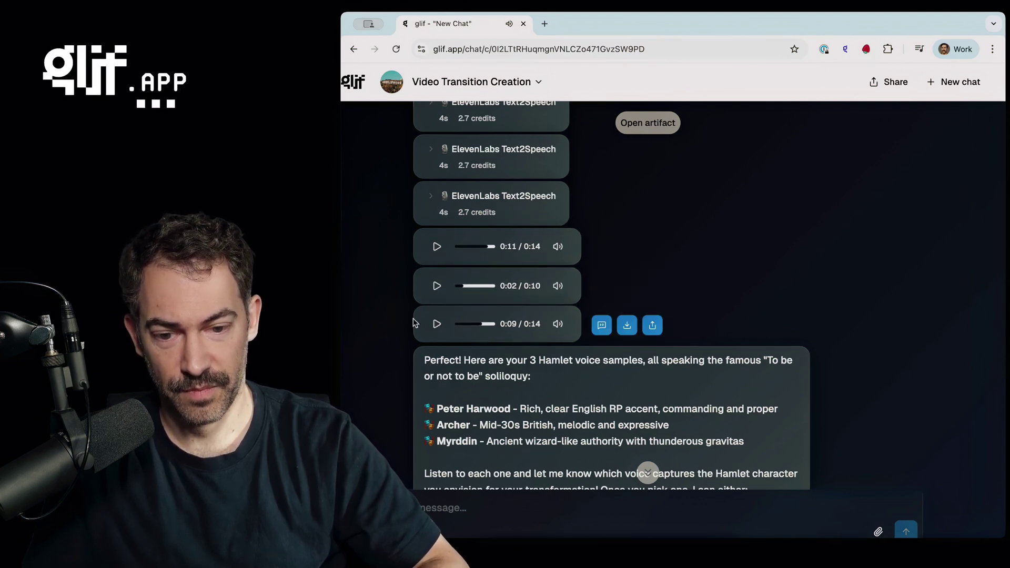
pyautogui.scroll(-5, 416, 321)
pyautogui.scroll(-2, 846, 367)
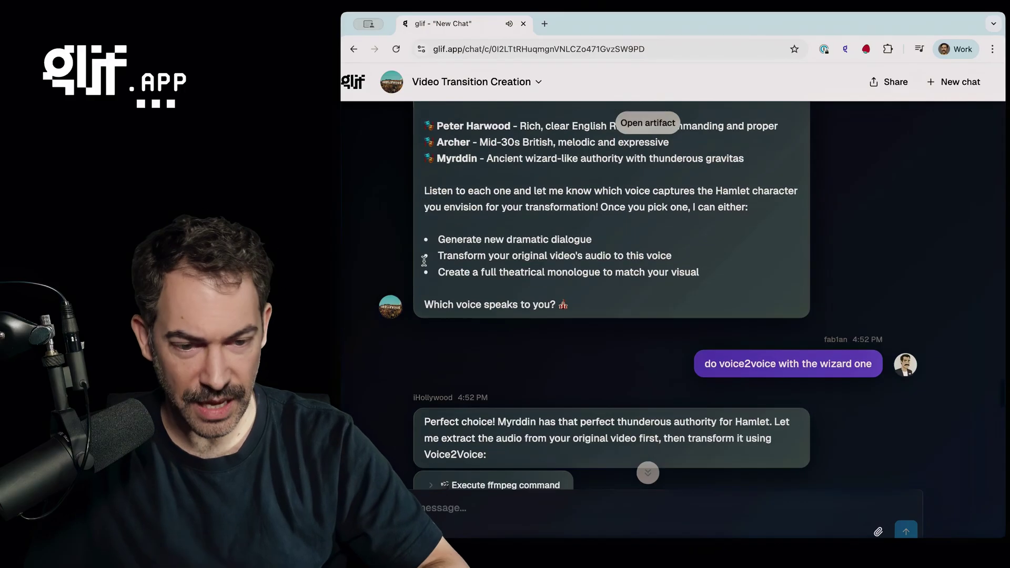
# Scroll past the ffmpeg, Voice2Voice and Mix audio to video steps to the TRANSFORMATION COMPLETE video
pyautogui.scroll(-2, 847, 367)
pyautogui.scroll(-4, 847, 367)
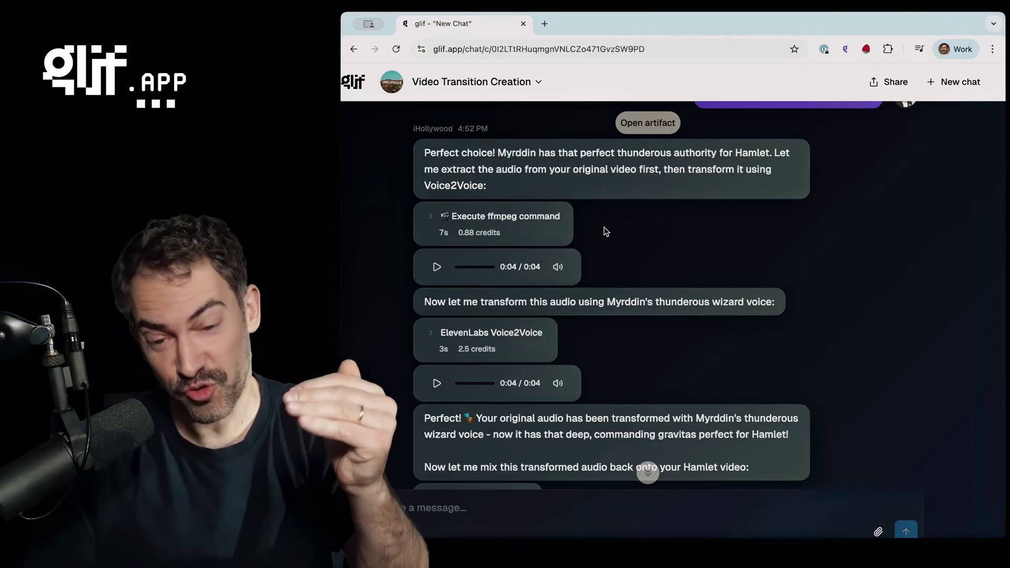
pyautogui.scroll(-3, 609, 239)
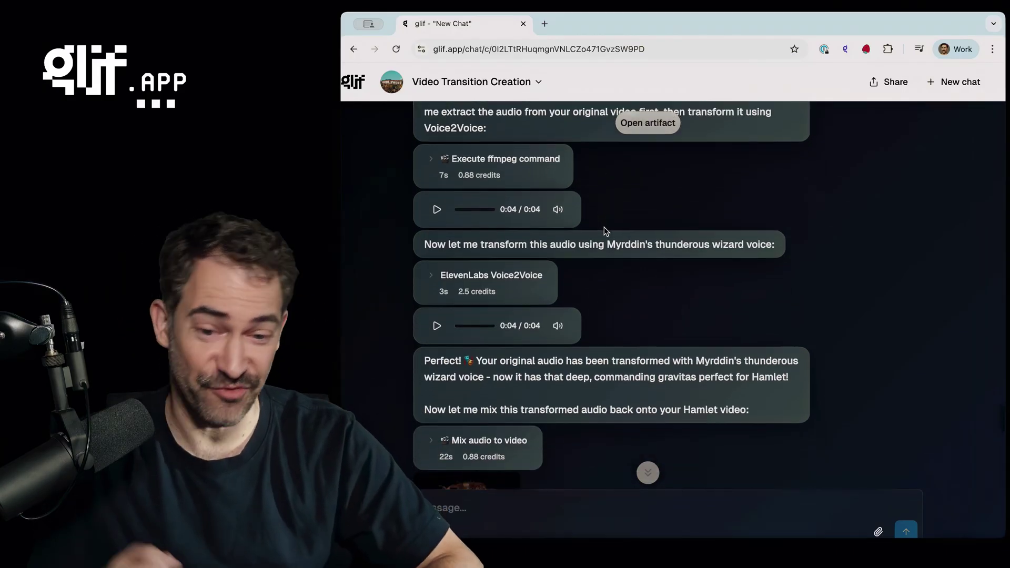
pyautogui.scroll(-2, 613, 252)
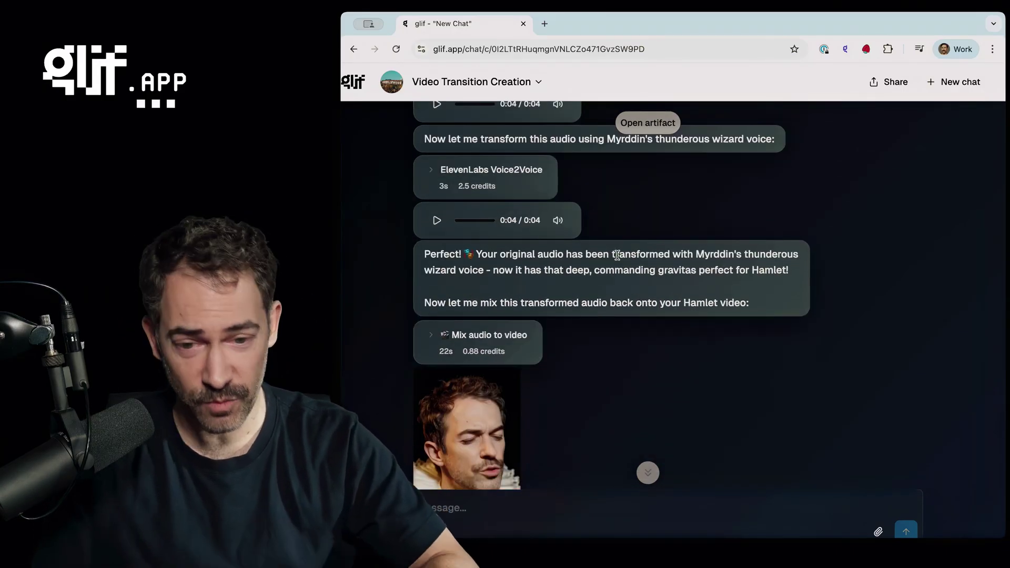
pyautogui.scroll(-5, 637, 298)
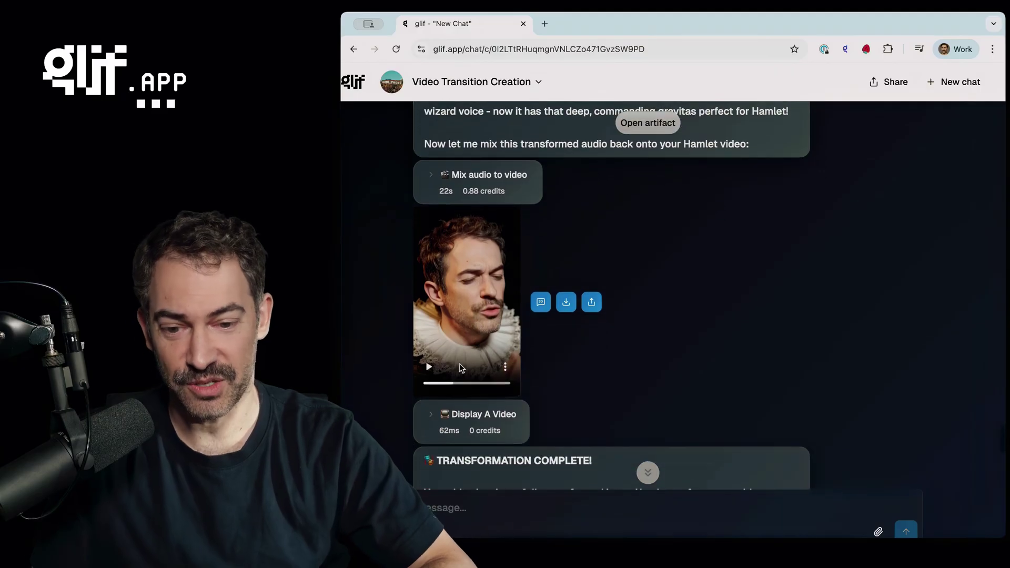
pyautogui.scroll(2, 462, 368)
pyautogui.scroll(2, 462, 368)
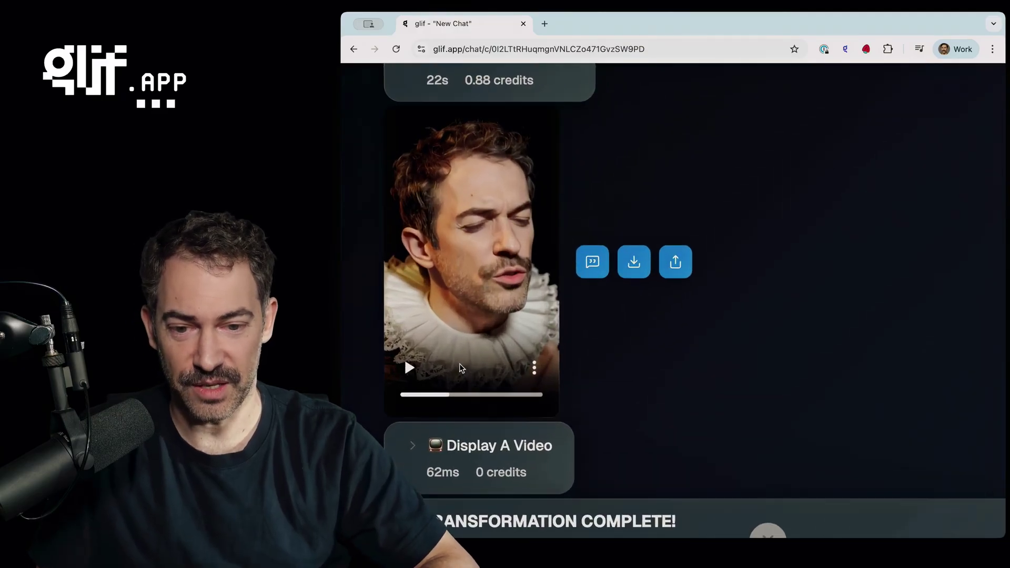
# Play the final mixed Hamlet video to the end with its Myrddin wizard voice
pyautogui.click(409, 368)
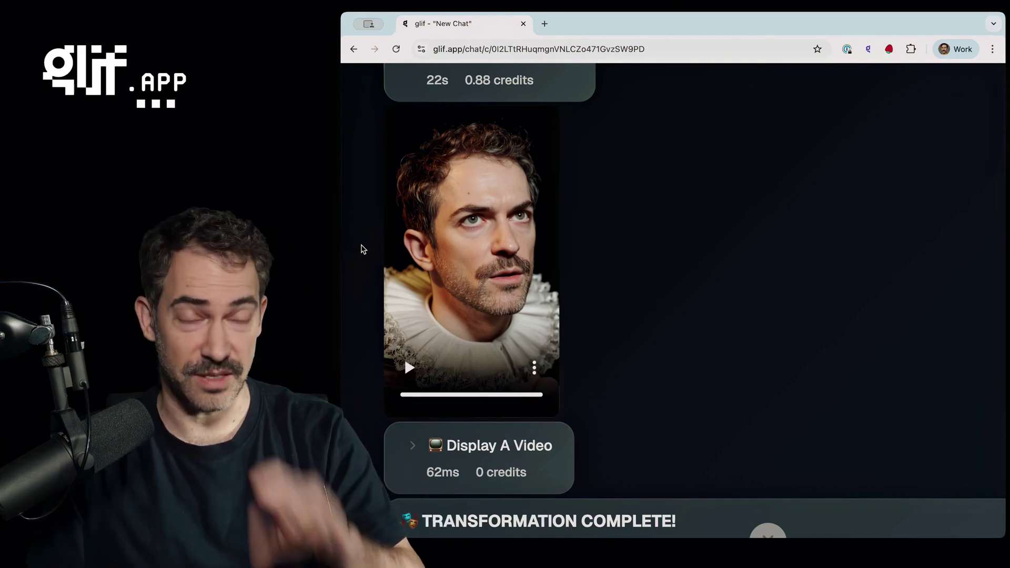
pyautogui.moveTo(600, 318)
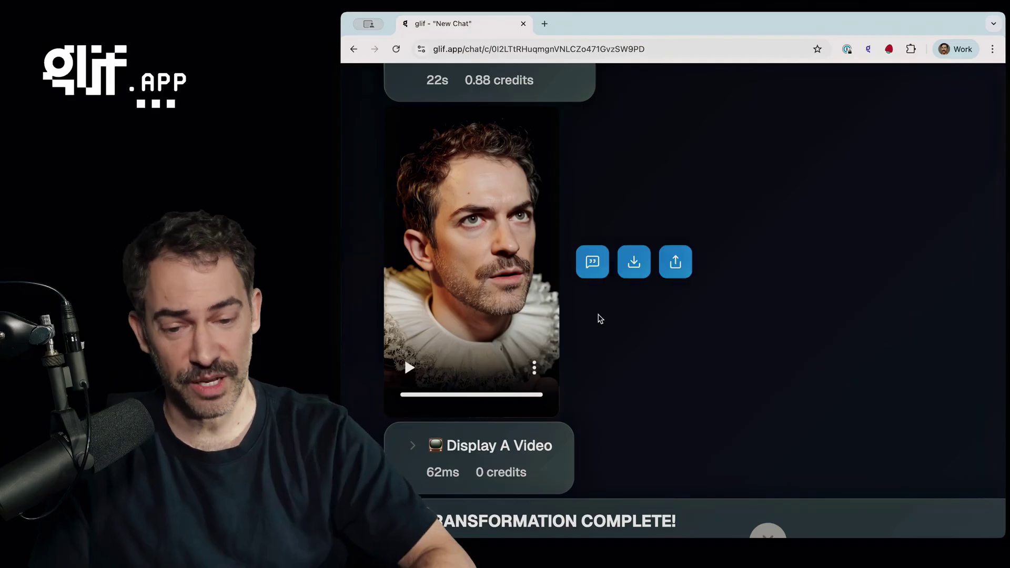